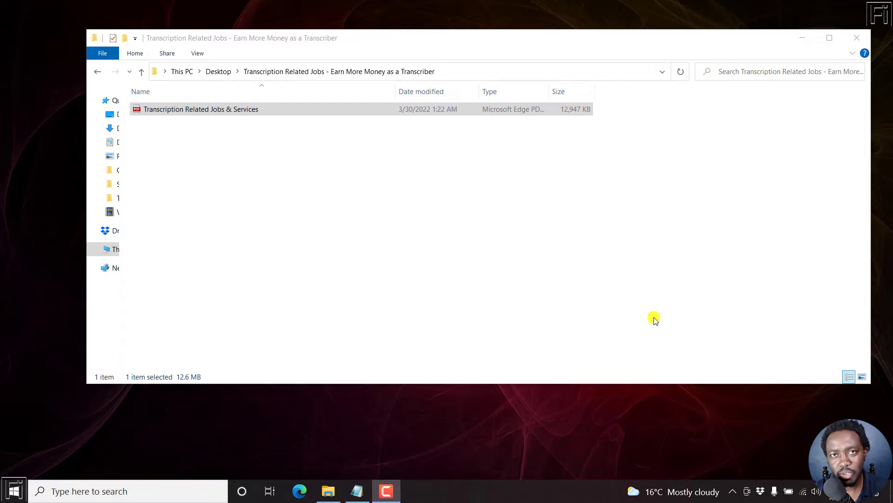
# Open the Transcription Related Jobs & Services PDF in Microsoft Edge from its folder.
pyautogui.click(285, 278)
pyautogui.click(188, 106)
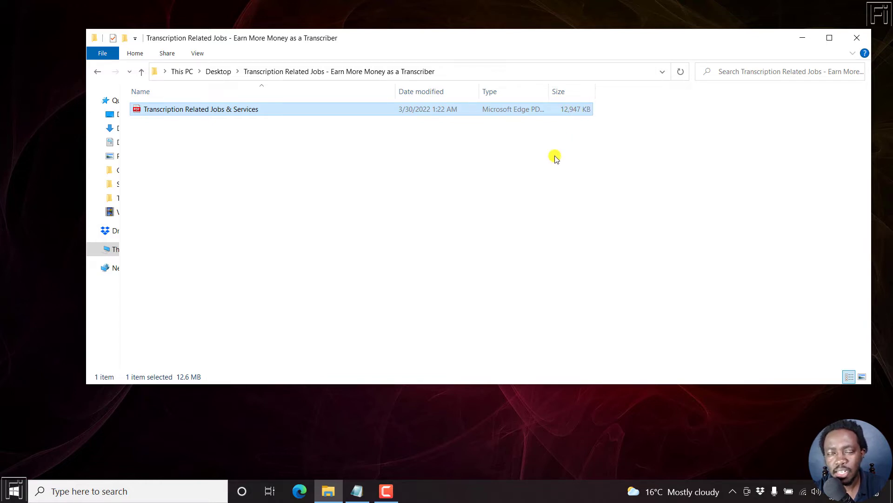
pyautogui.click(176, 110)
pyautogui.doubleClick(176, 111)
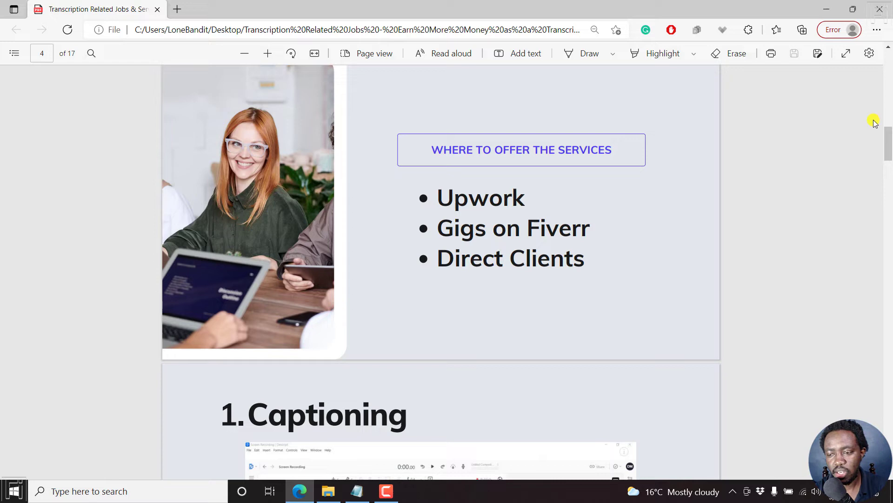
# Scroll through the PDF's 17 pages and return to the title page.
pyautogui.moveTo(886, 135); pyautogui.dragTo(889, 73)
pyautogui.scroll(5, 888, 72)
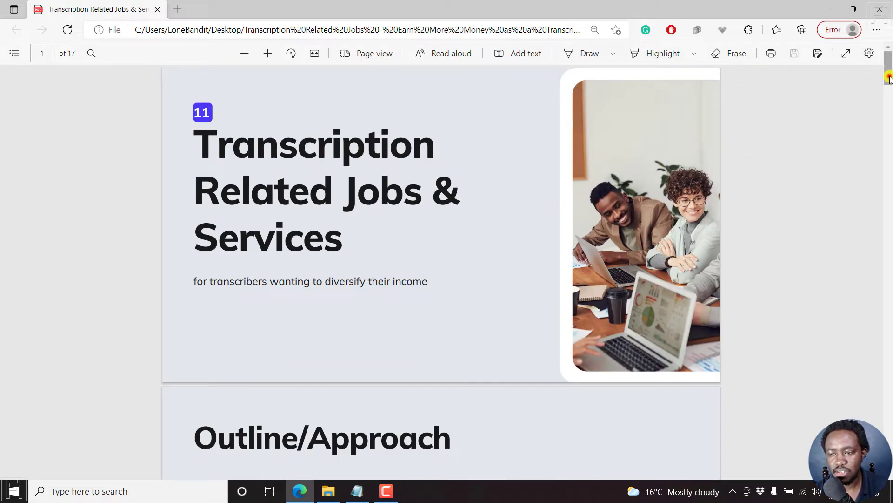
pyautogui.moveTo(889, 79); pyautogui.dragTo(890, 190)
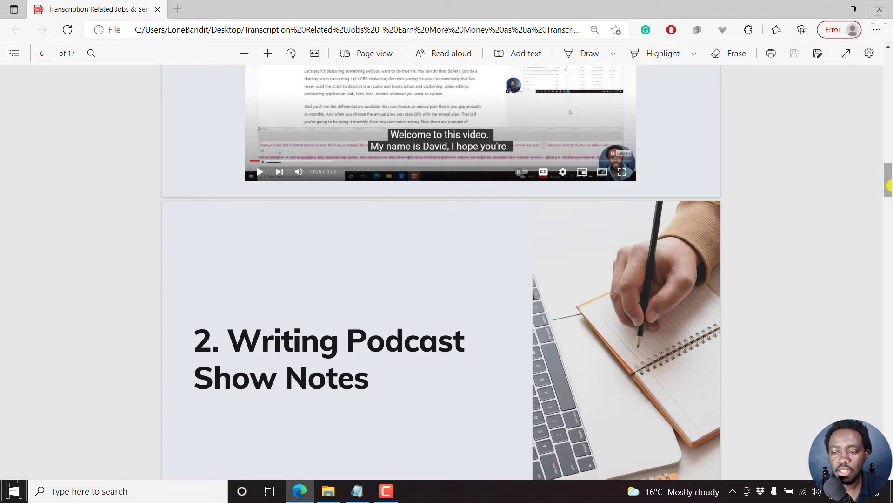
pyautogui.moveTo(889, 187); pyautogui.dragTo(889, 70)
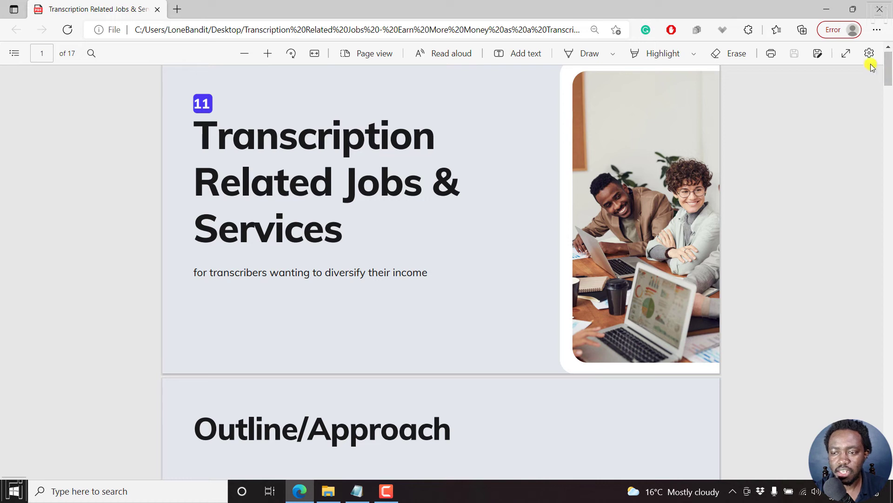
# Close Edge and reopen the same PDF in Adobe Acrobat DC using Open with.
pyautogui.click(880, 10)
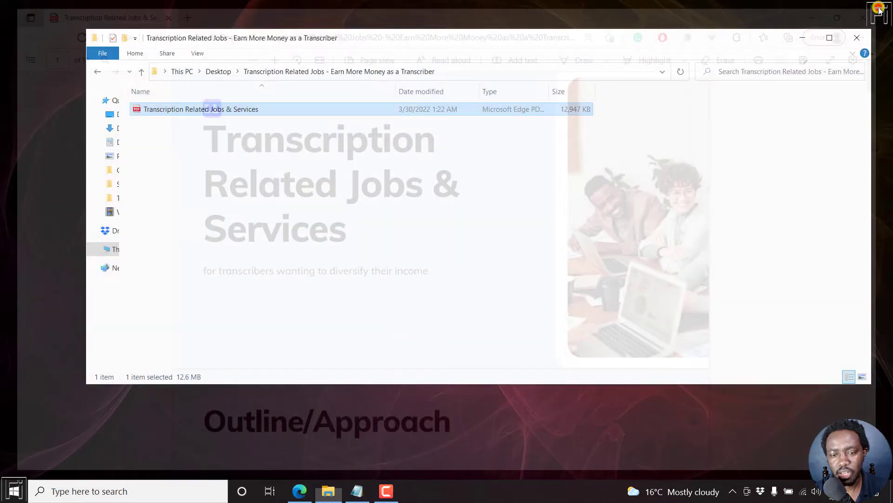
pyautogui.click(475, 180)
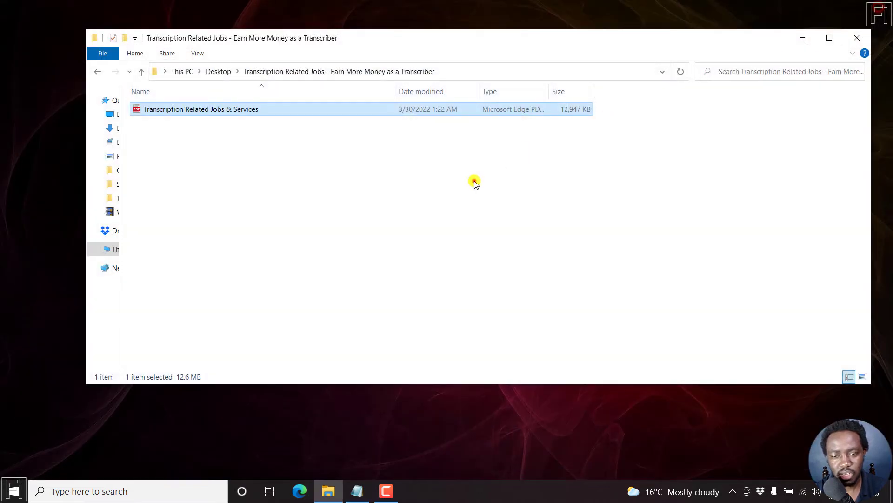
pyautogui.rightClick(165, 111)
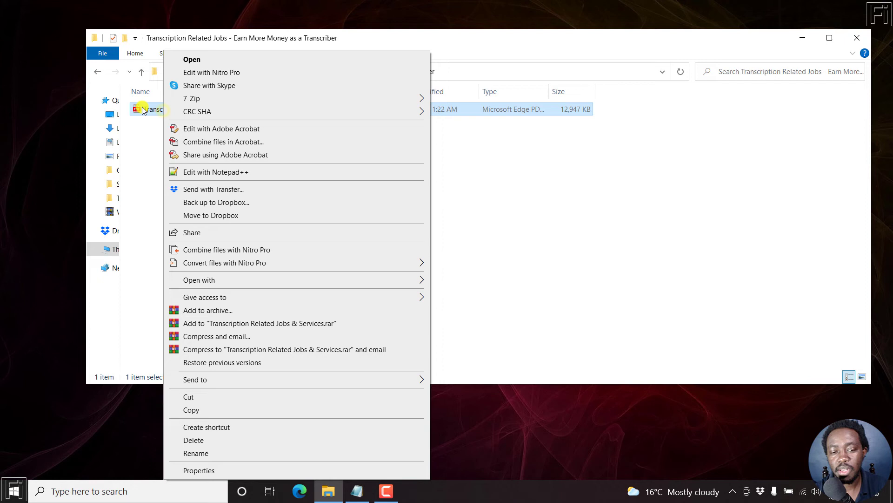
pyautogui.moveTo(259, 280)
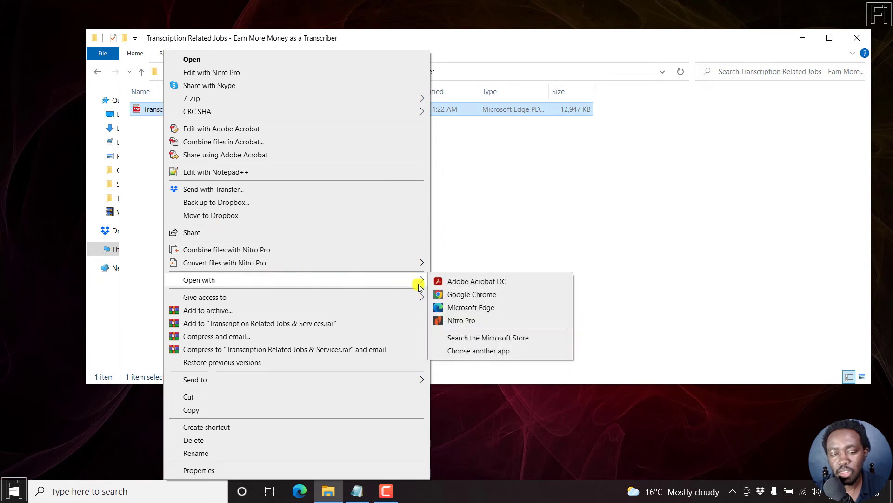
pyautogui.click(476, 282)
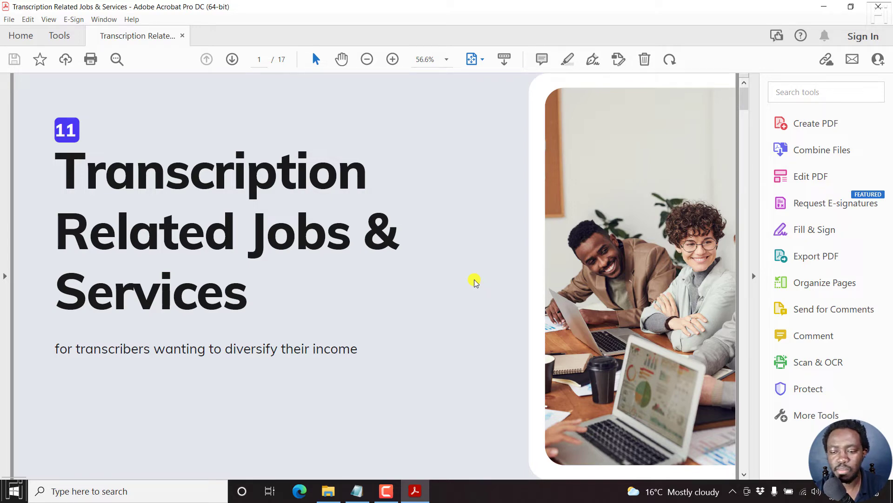
pyautogui.moveTo(742, 99)
pyautogui.mouseDown()
pyautogui.moveTo(735, 180)
pyautogui.moveTo(742, 86)
pyautogui.mouseUp()
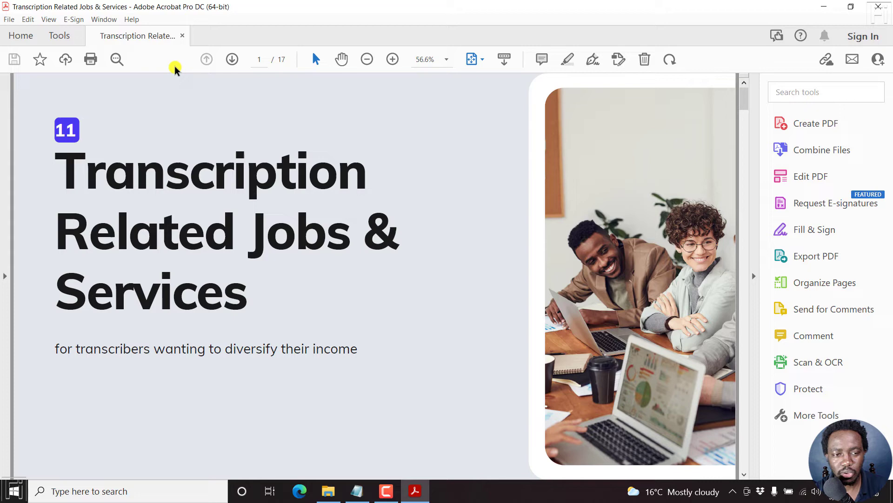
# Start a Reduced Size PDF save, making it compatible with Acrobat 10.0 and later.
pyautogui.click(9, 19)
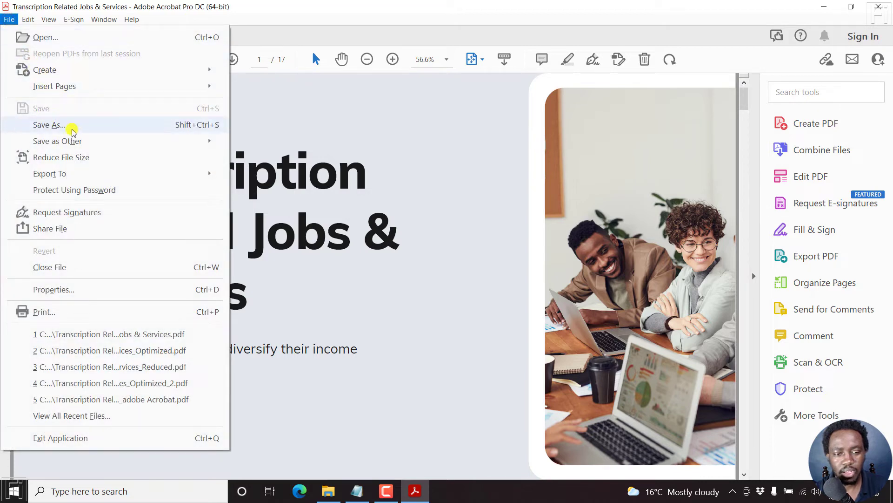
pyautogui.moveTo(170, 140)
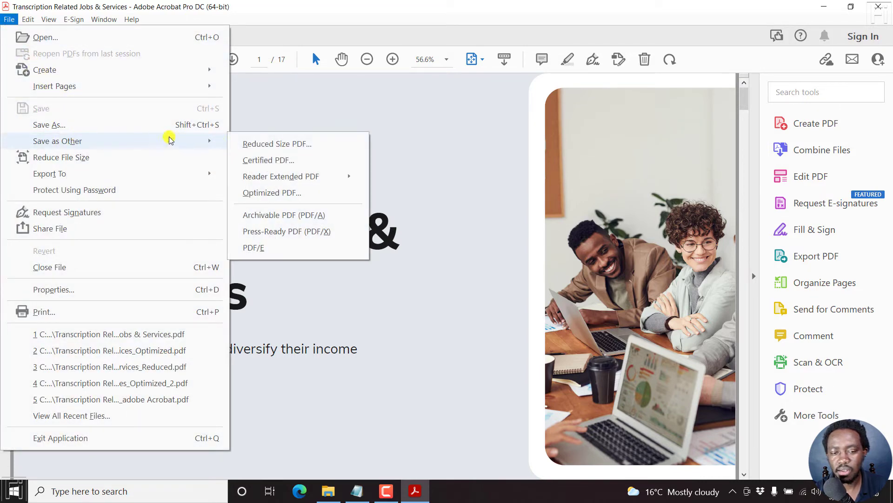
pyautogui.click(281, 146)
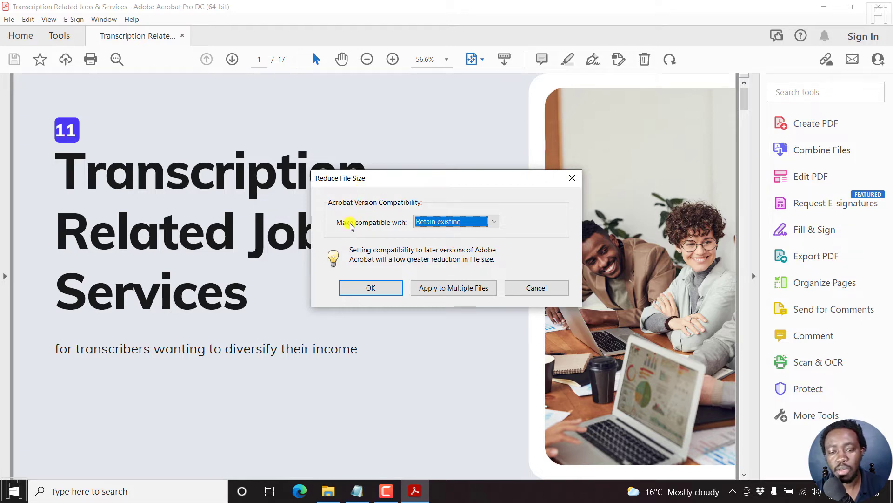
pyautogui.click(494, 223)
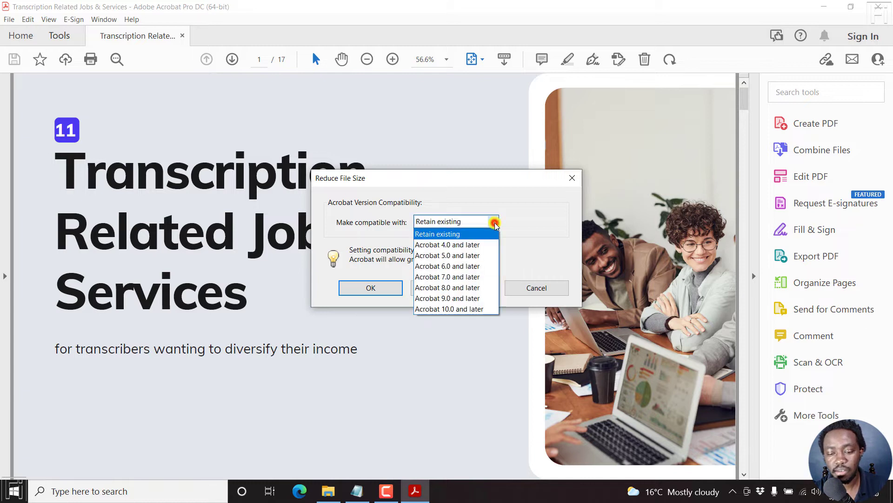
pyautogui.click(442, 310)
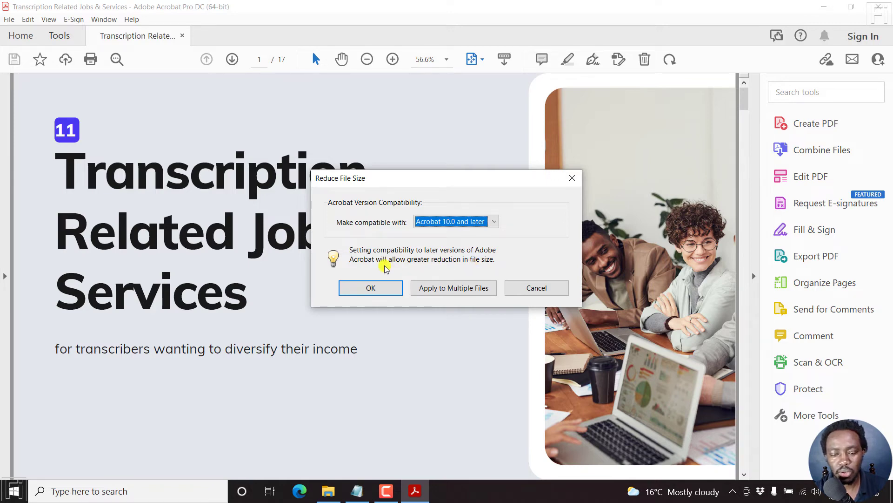
# Save the reduced copy as 'Transcription Related Jobs & Services_Reduced Size' in the same folder.
pyautogui.click(358, 289)
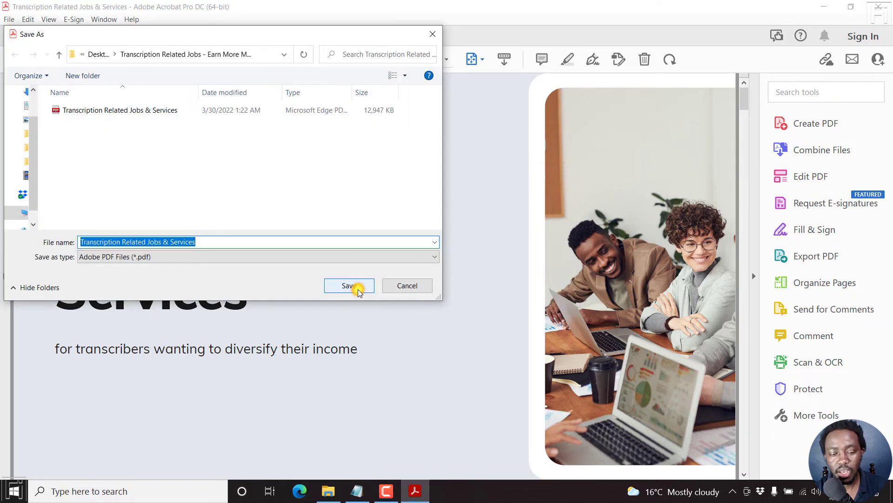
pyautogui.click(237, 242)
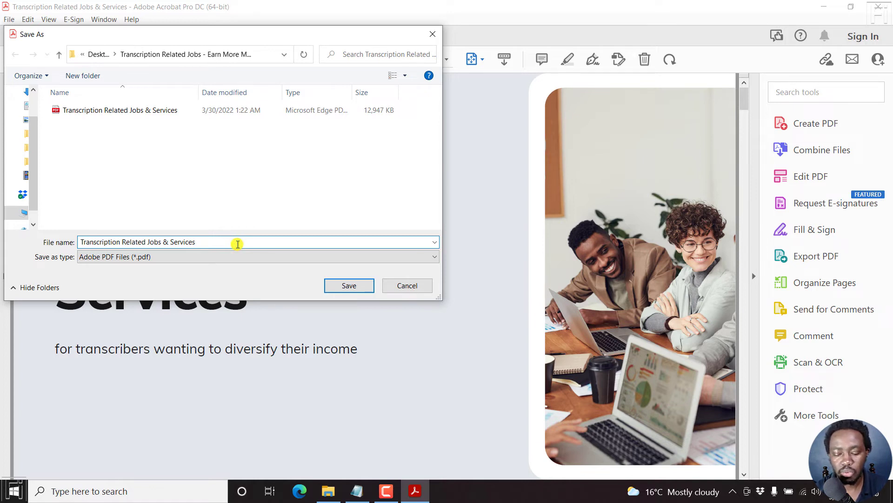
pyautogui.write('_')
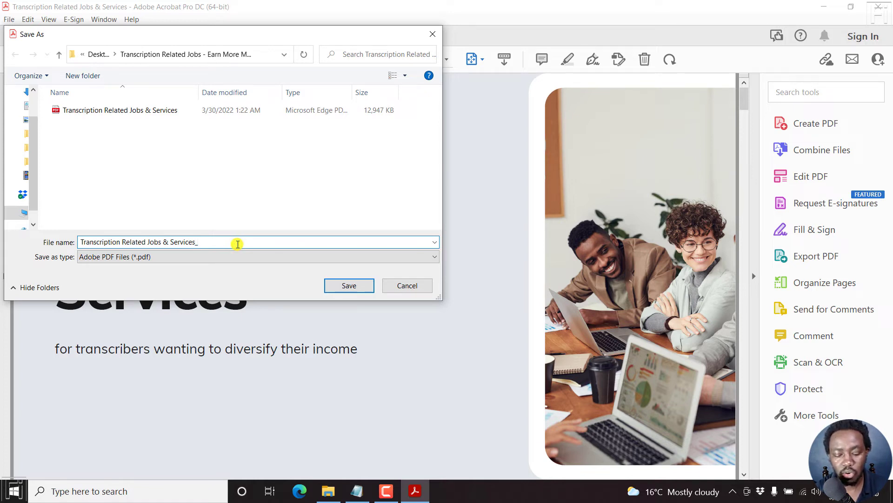
pyautogui.write('Reduced S')
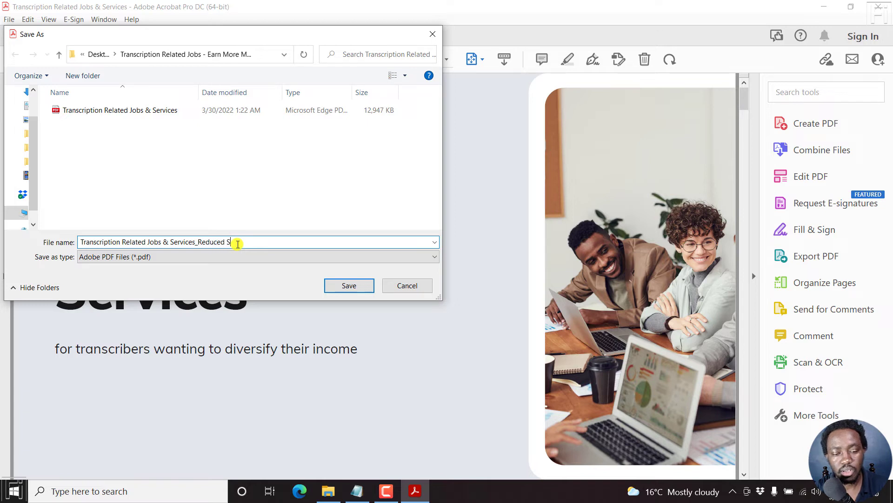
pyautogui.write('ize')
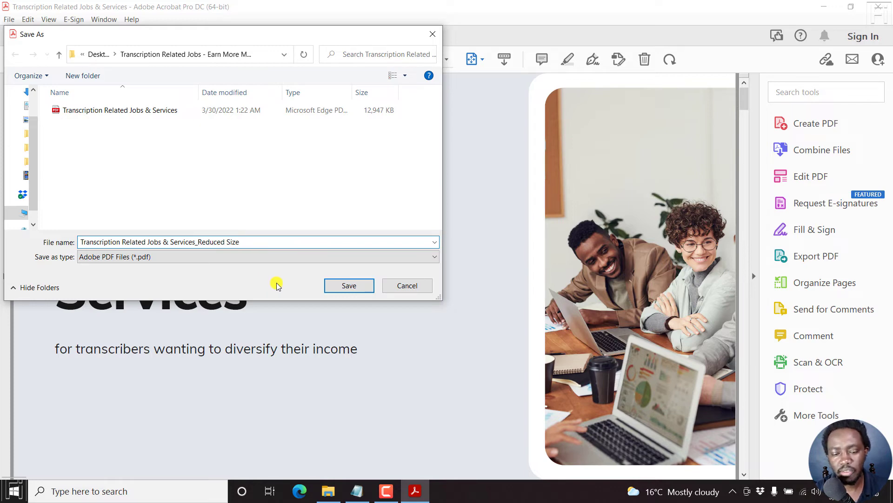
pyautogui.click(351, 285)
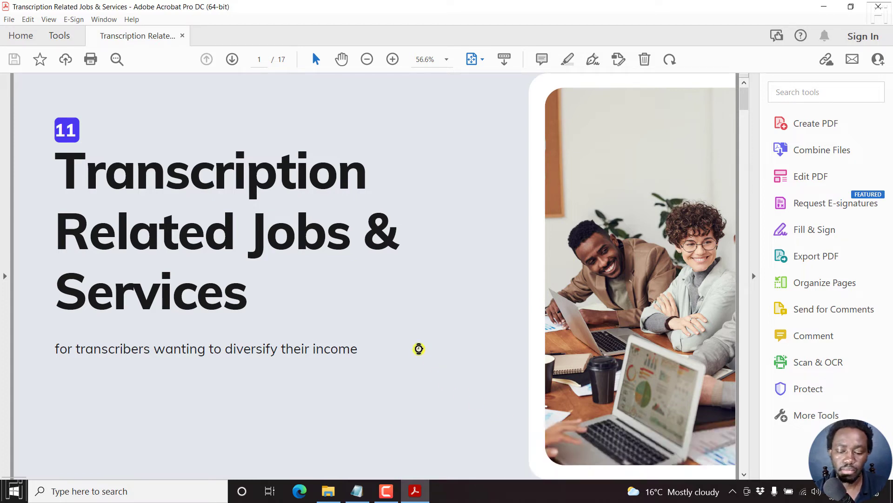
# Compare file sizes in File Explorer: 12,947 KB original versus 3,675 KB reduced copy.
pyautogui.click(328, 490)
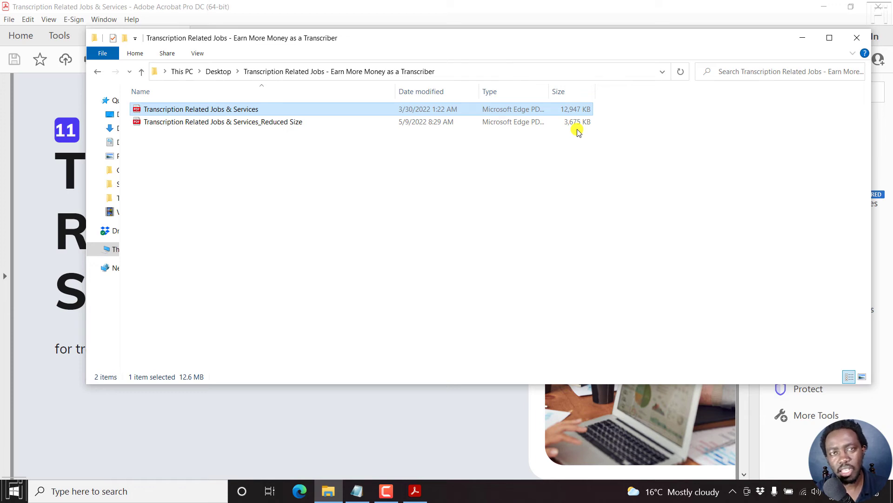
pyautogui.click(385, 194)
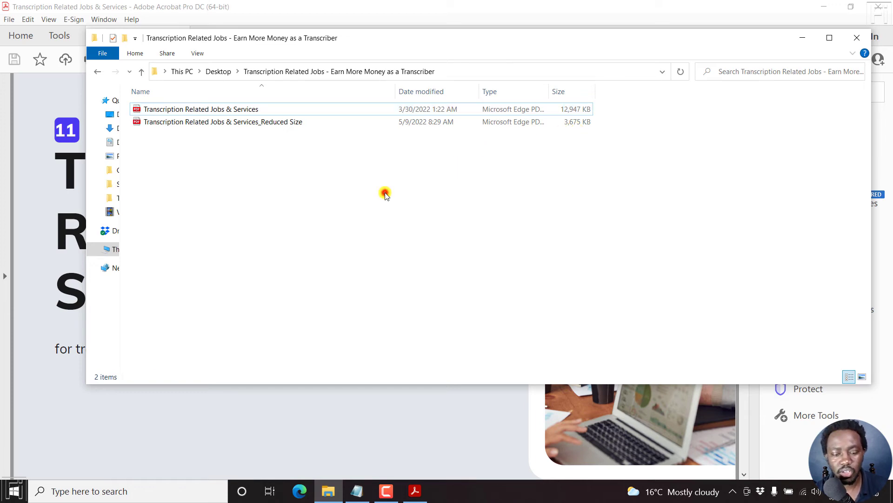
# Open the Reduced Size PDF in Edge, zoom out and scroll to check its quality.
pyautogui.doubleClick(236, 120)
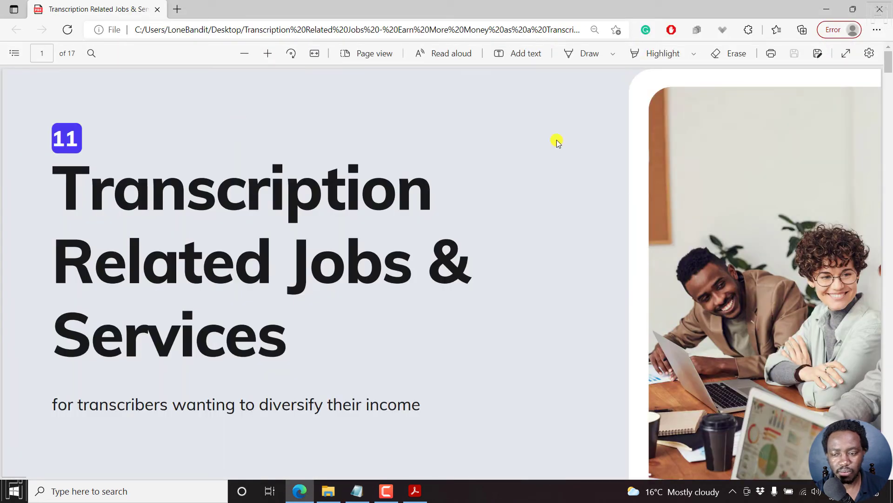
pyautogui.click(246, 58)
pyautogui.click(247, 59)
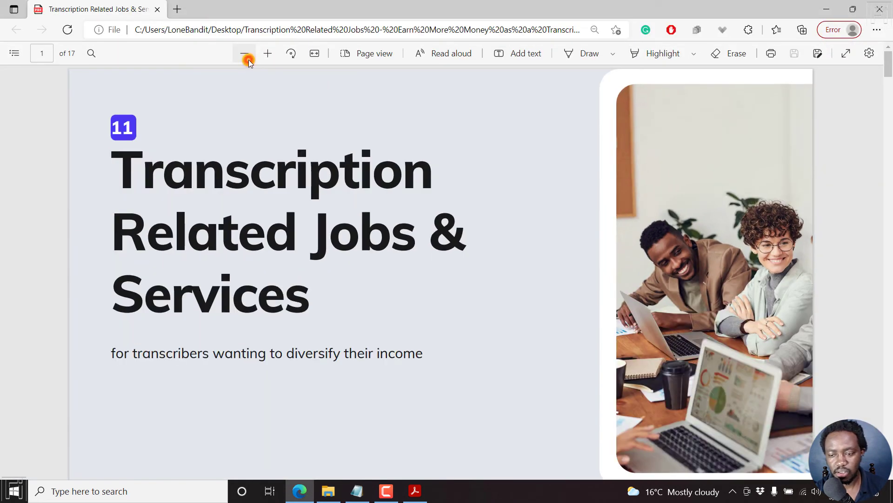
pyautogui.click(248, 61)
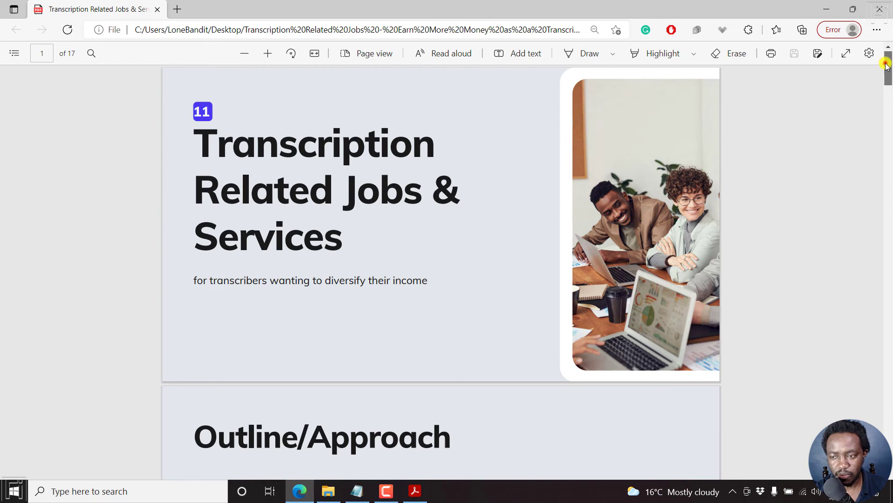
pyautogui.moveTo(885, 65); pyautogui.dragTo(889, 184)
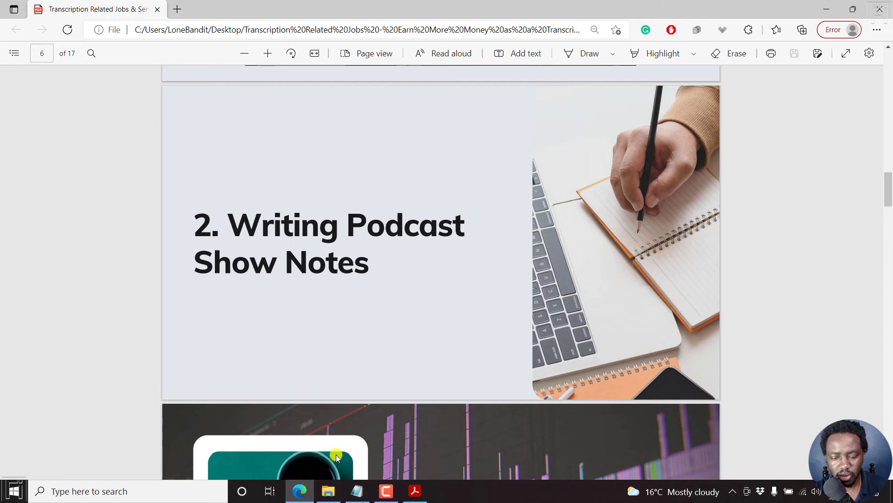
# Open the original PDF in a second Edge tab and scroll through it for comparison.
pyautogui.click(328, 490)
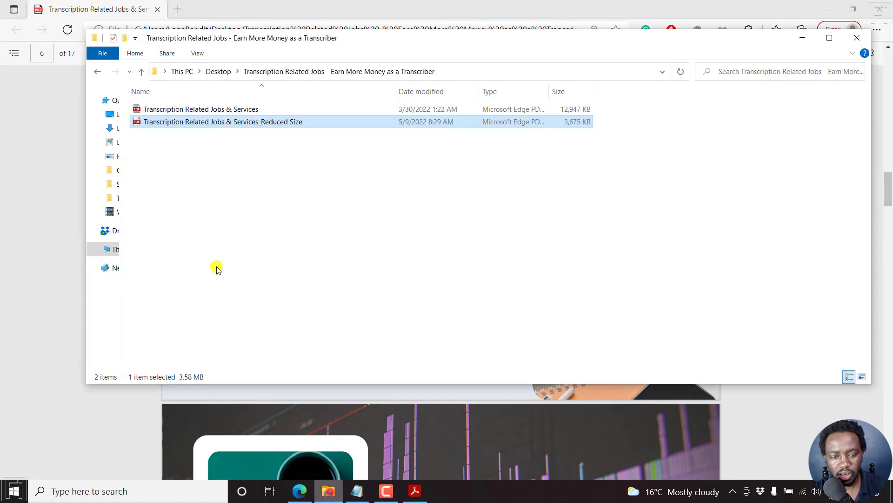
pyautogui.doubleClick(179, 109)
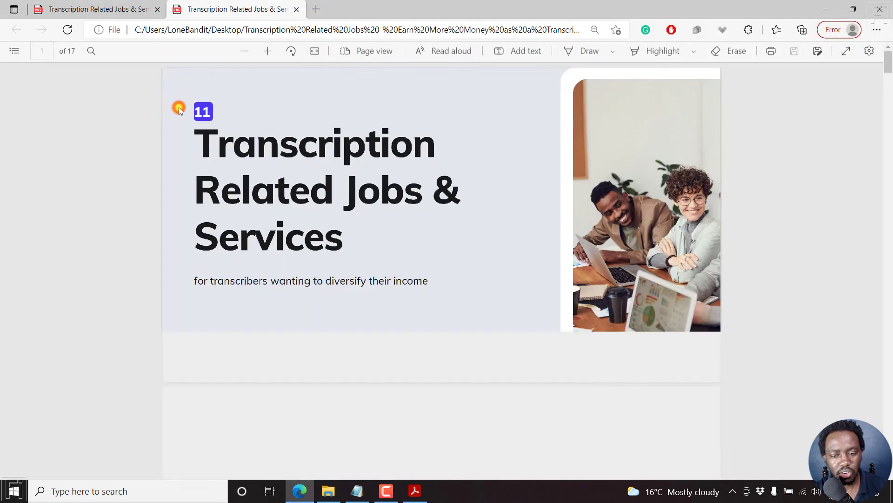
pyautogui.moveTo(888, 70); pyautogui.dragTo(890, 125)
pyautogui.moveTo(888, 131); pyautogui.dragTo(890, 202)
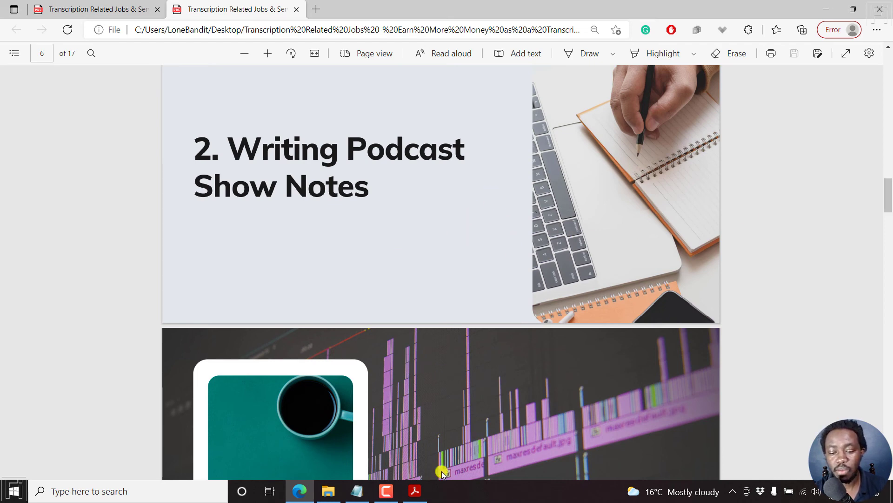
# Bring the Acrobat window with the Transcription Related Jobs & Services PDF back to the front.
pyautogui.click(414, 491)
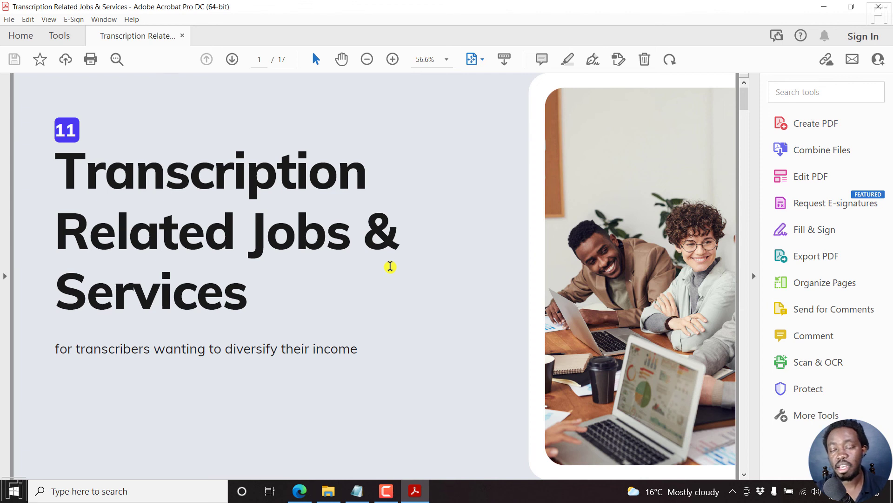